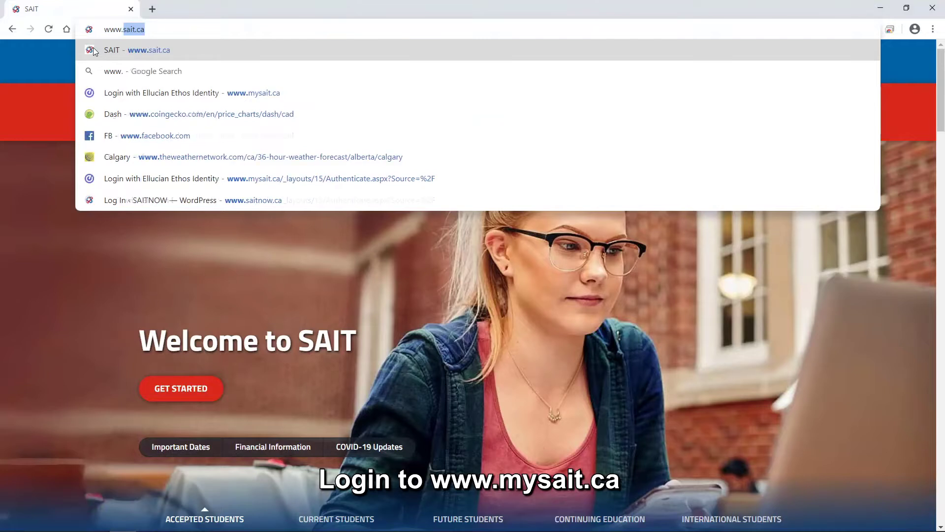
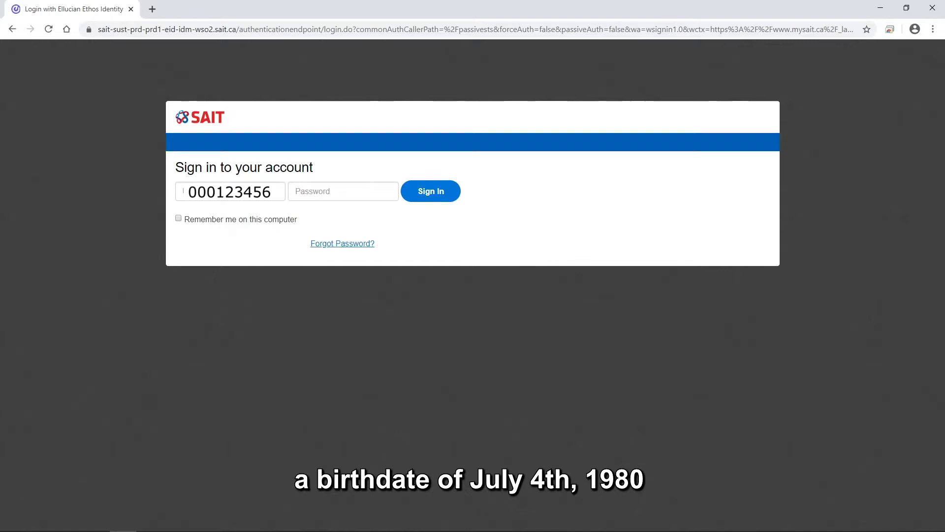
Go to mysait and enter the SAIT ID and the date-of-birth password on the sign-in page
{"action": "key", "text": "Tab"}
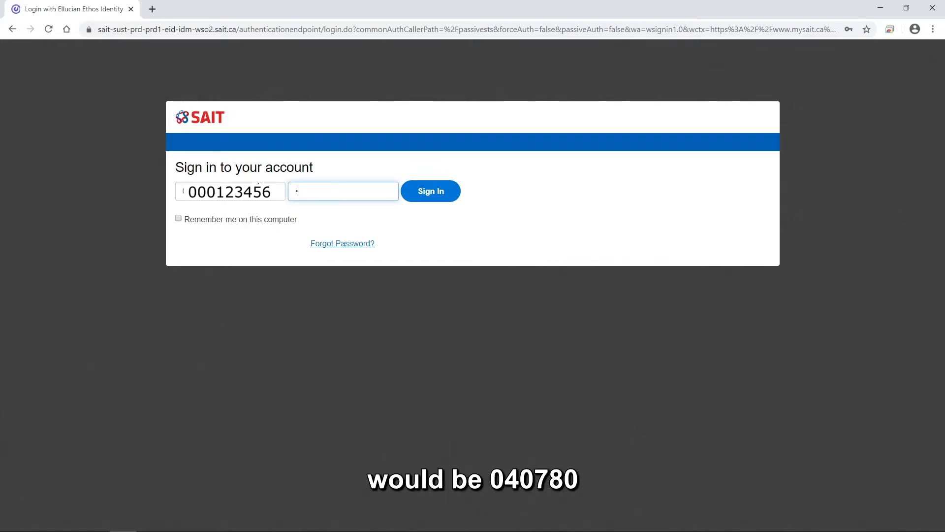
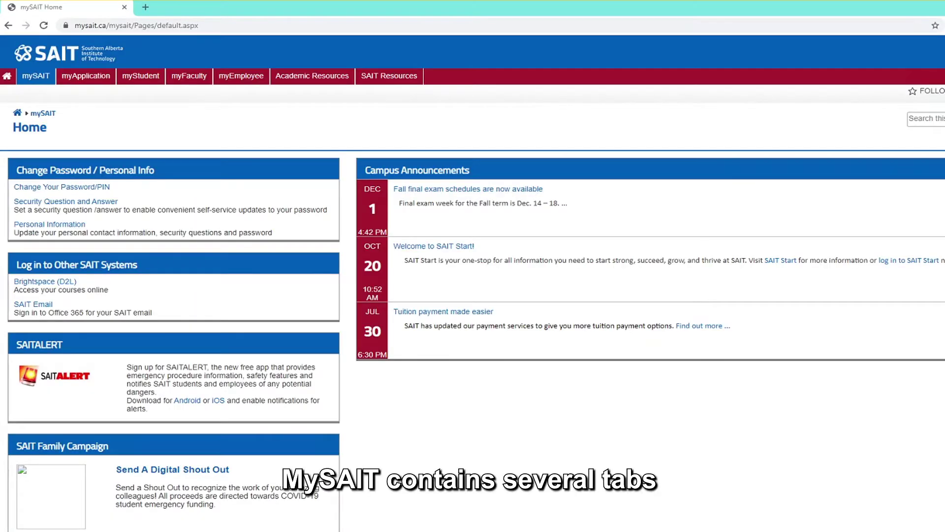
Browse the myEmployee tab, then switch to the myFaculty tab
{"action": "left_click", "coordinate": [228, 80]}
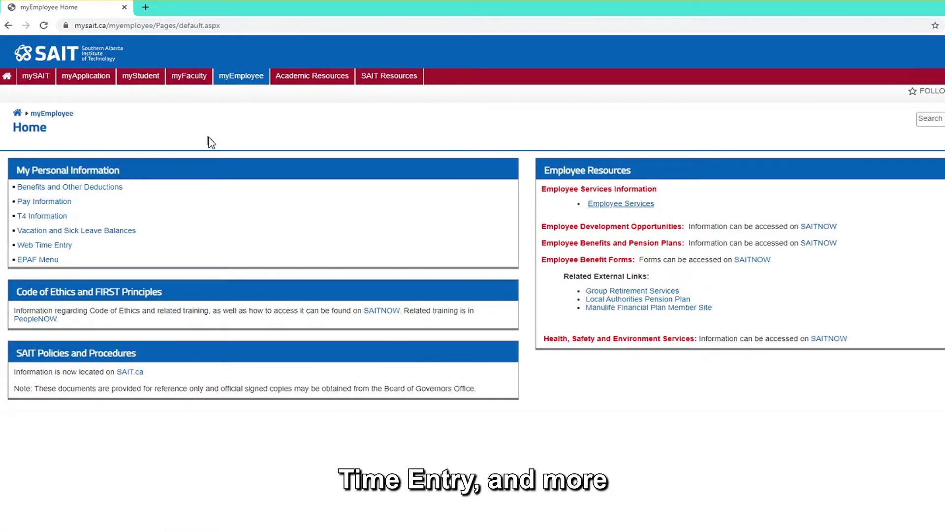
{"action": "left_click", "coordinate": [191, 79]}
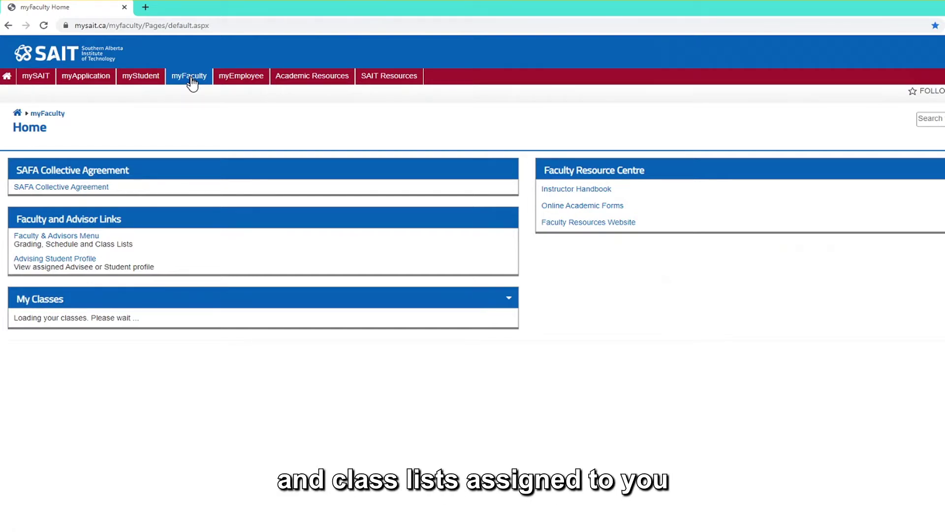
Return to the mySAIT tab in the red navigation bar
{"action": "left_click", "coordinate": [41, 80]}
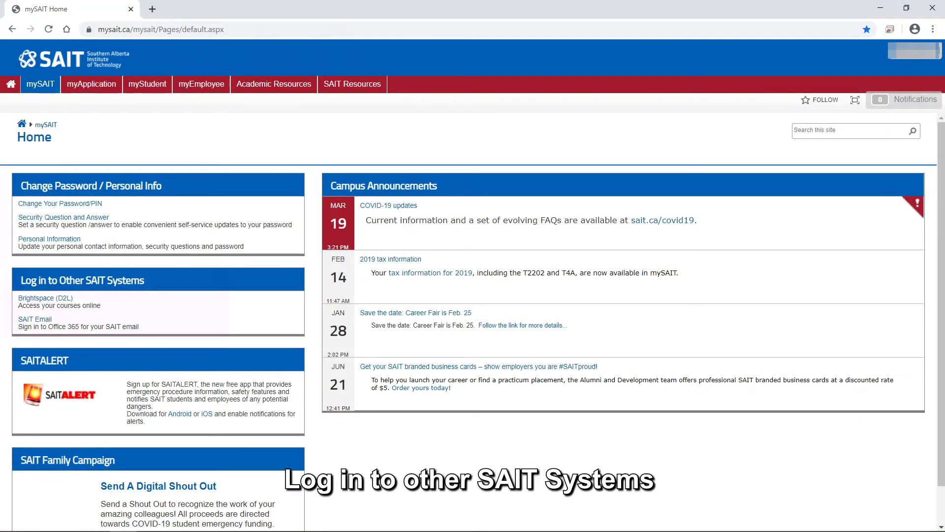
Replace the current web address with learn.sait.ca
{"action": "left_click", "coordinate": [236, 29]}
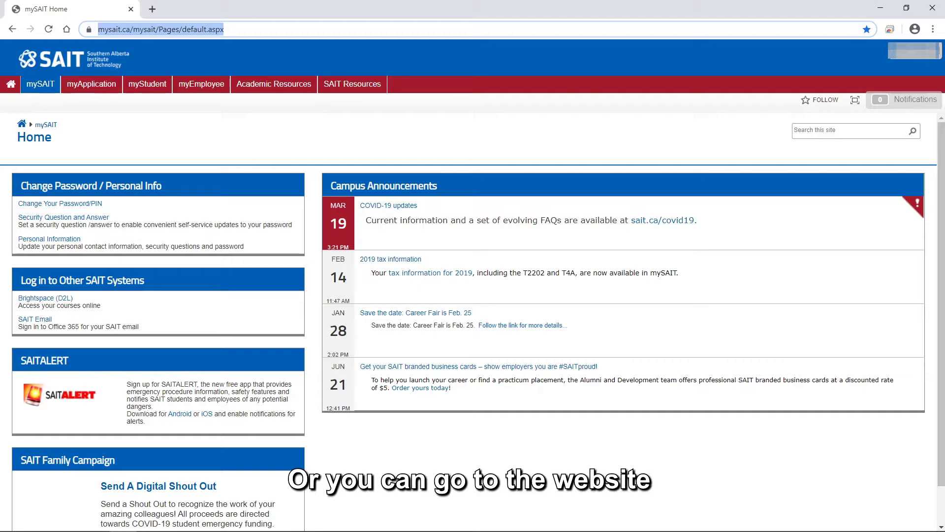
{"action": "type", "text": "lear"}
{"action": "type", "text": "n.sai"}
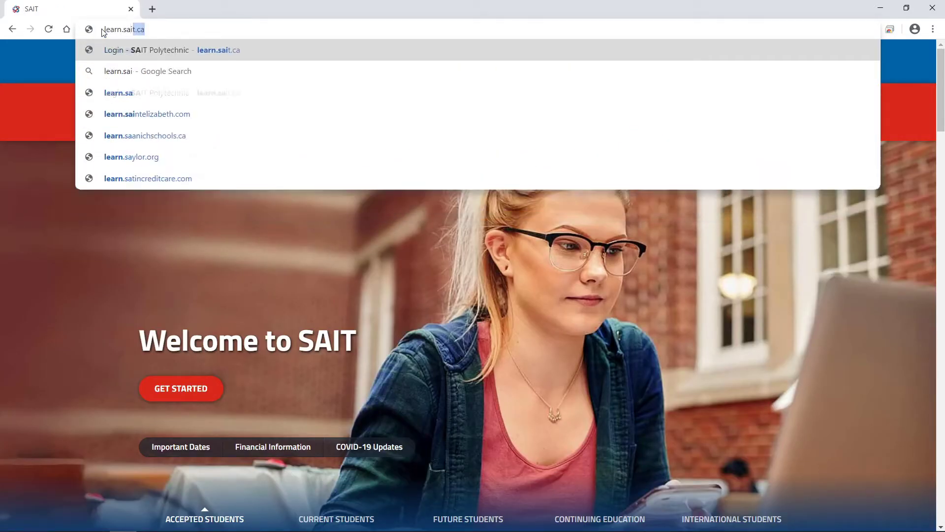
{"action": "type", "text": "t.ca"}
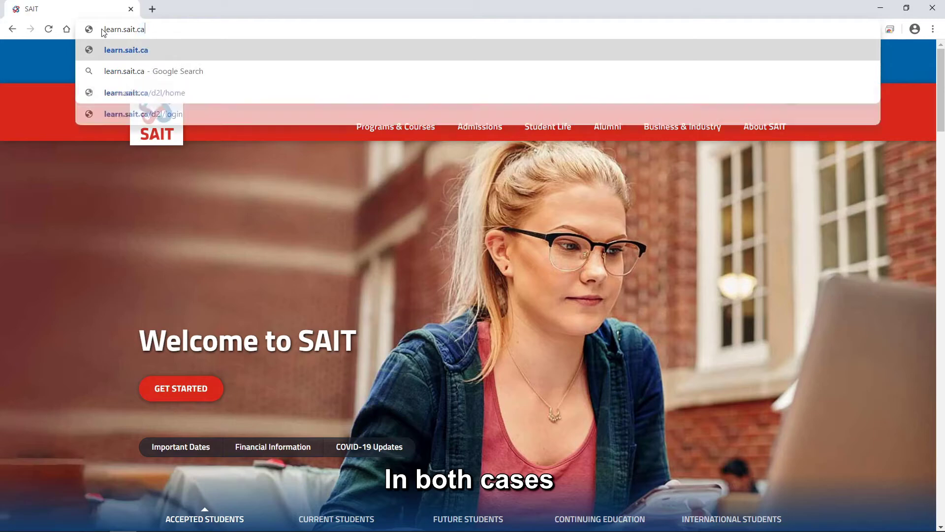
Load learn.sait.ca and sign in with the filled-in SAIT credentials
{"action": "key", "text": "Return"}
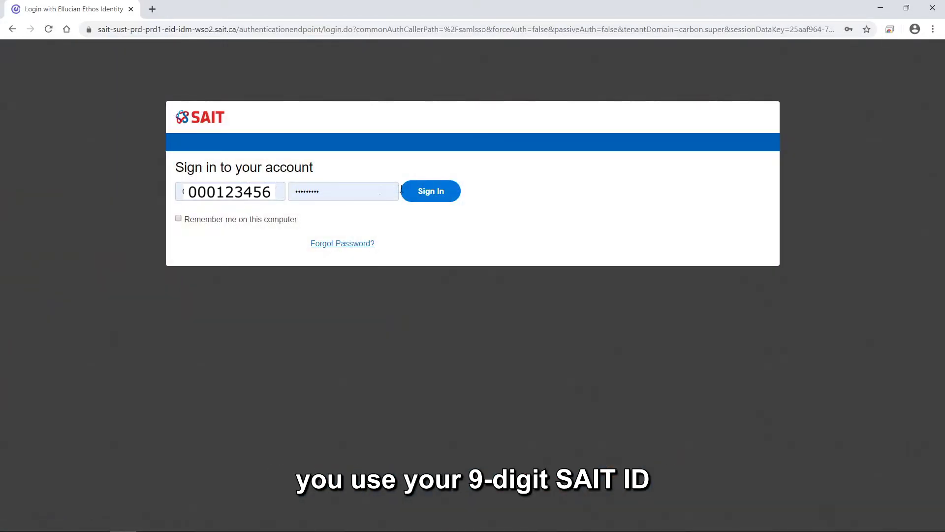
{"action": "left_click", "coordinate": [418, 196]}
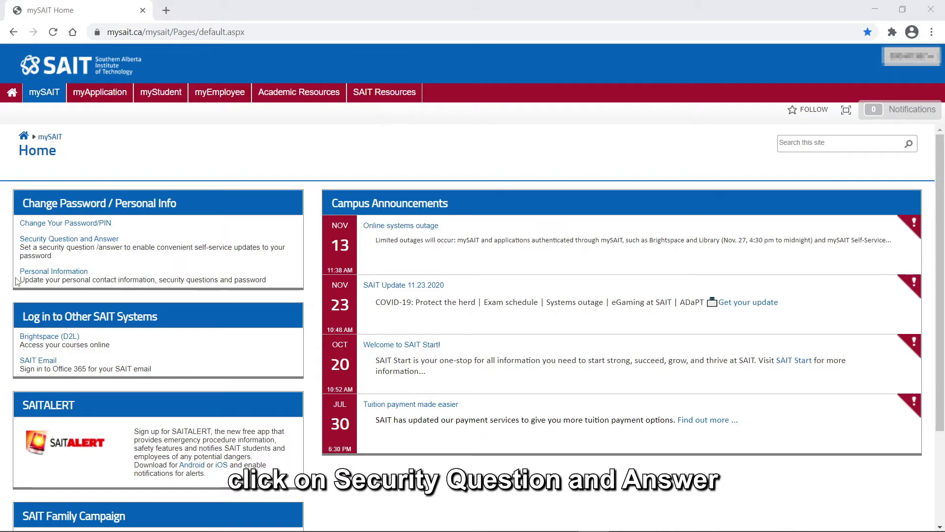
Set up the mother's maiden name security question, pasting the PIN confirmation and typing the answer
{"action": "left_click", "coordinate": [108, 239]}
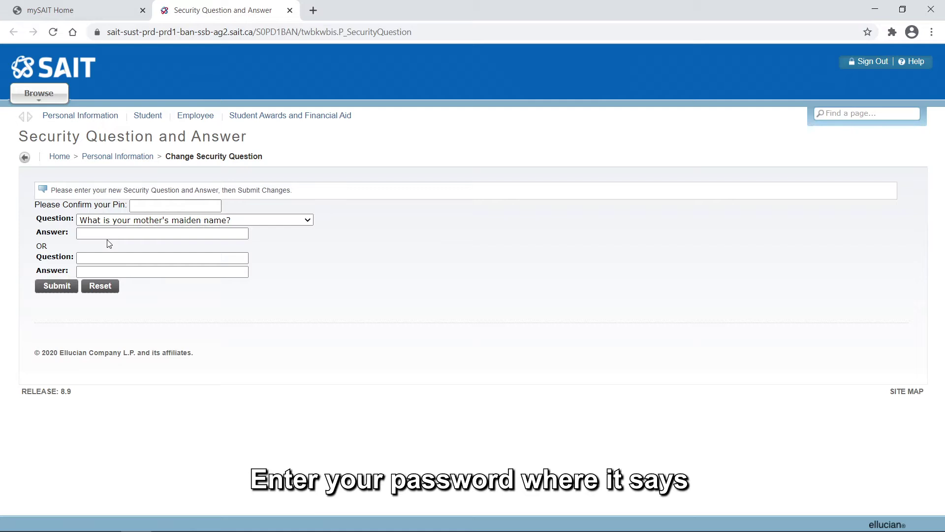
{"action": "left_click", "coordinate": [159, 204]}
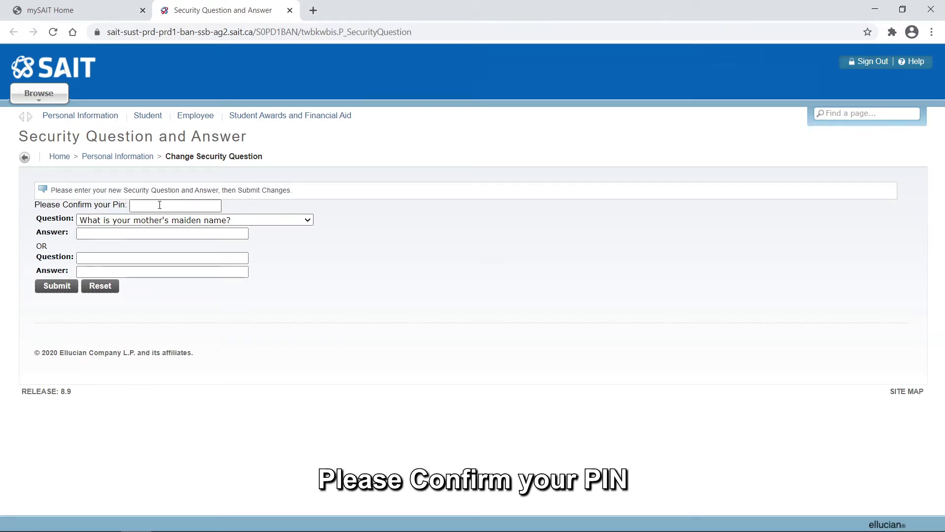
{"action": "key", "text": "ctrl+v"}
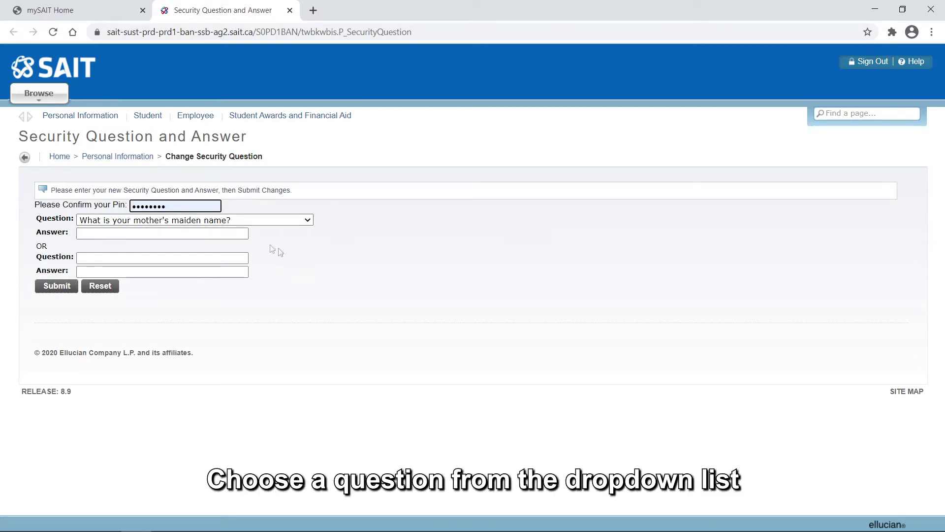
{"action": "left_click", "coordinate": [242, 234]}
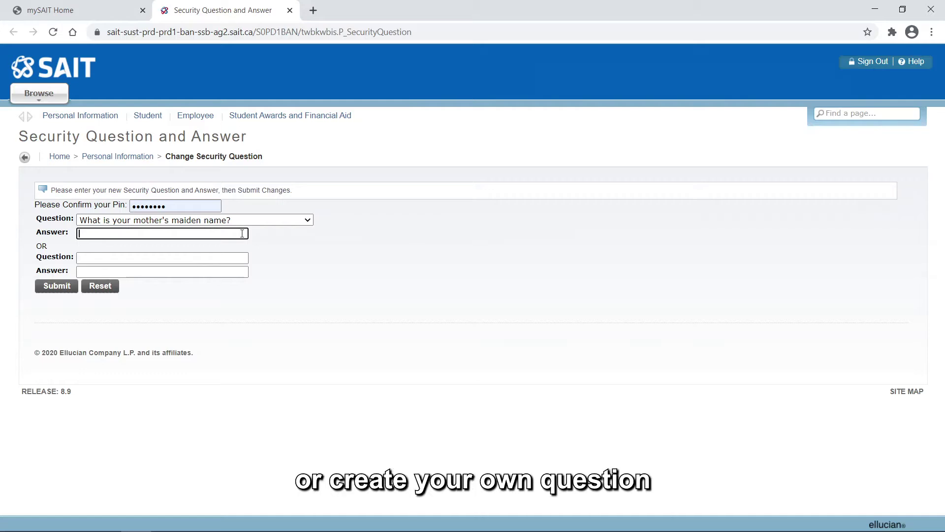
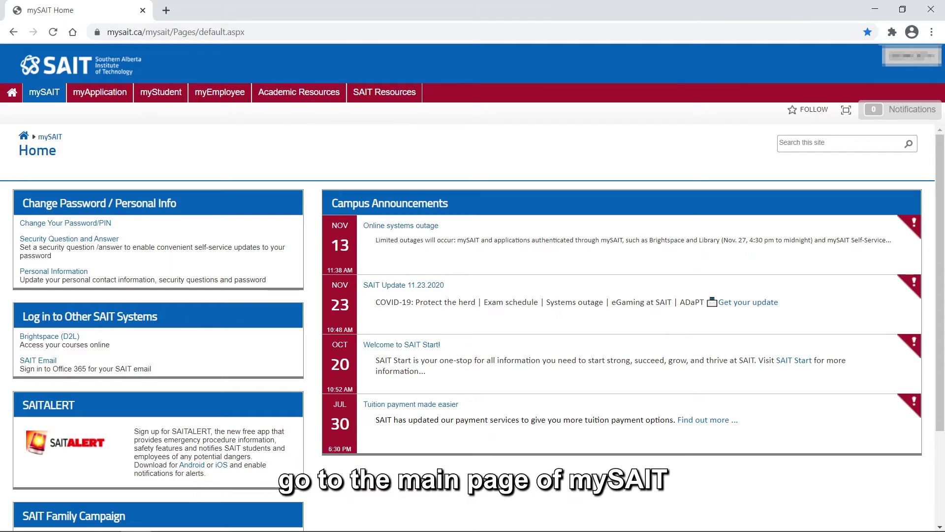
Change the PIN by entering the old PIN and the new PIN twice, then submit
{"action": "left_click", "coordinate": [97, 224]}
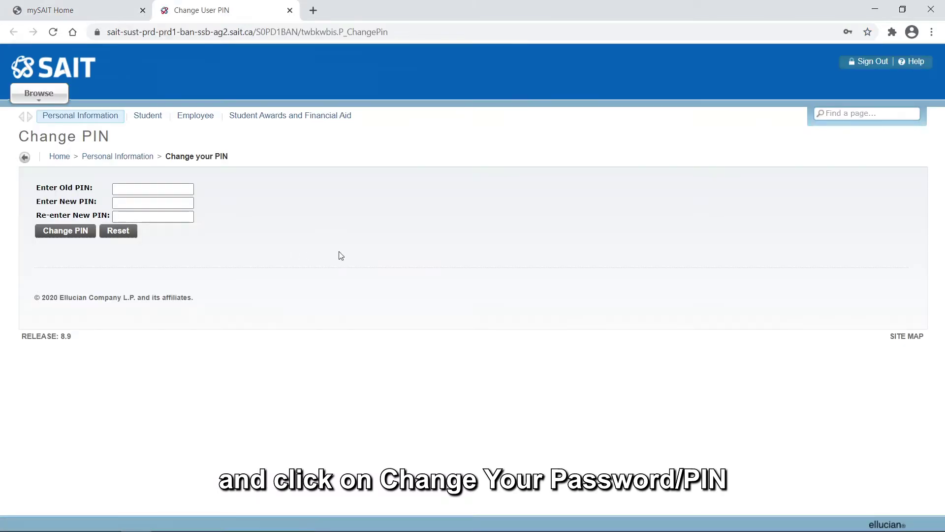
{"action": "left_click", "coordinate": [190, 189]}
{"action": "type", "text": "********"}
{"action": "left_click", "coordinate": [190, 204]}
{"action": "type", "text": "********"}
{"action": "key", "text": "Tab"}
{"action": "type", "text": "********"}
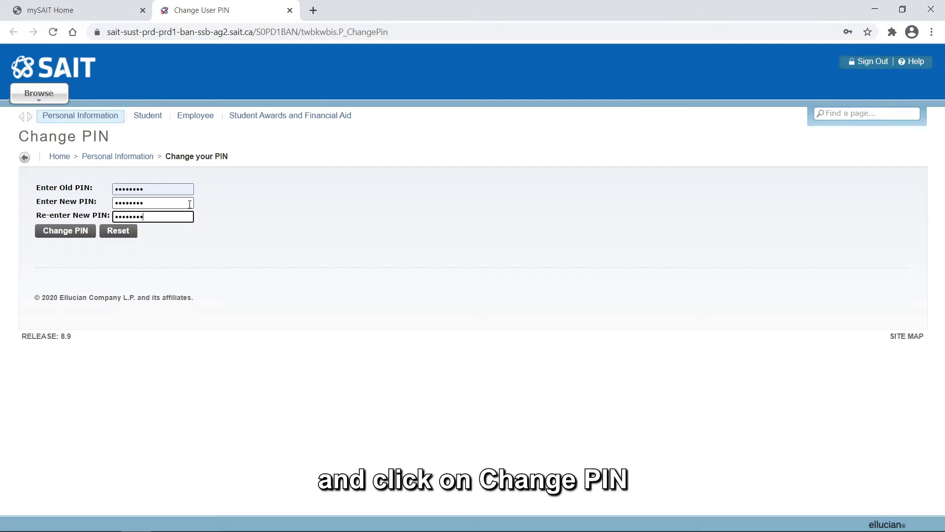
{"action": "left_click", "coordinate": [81, 233]}
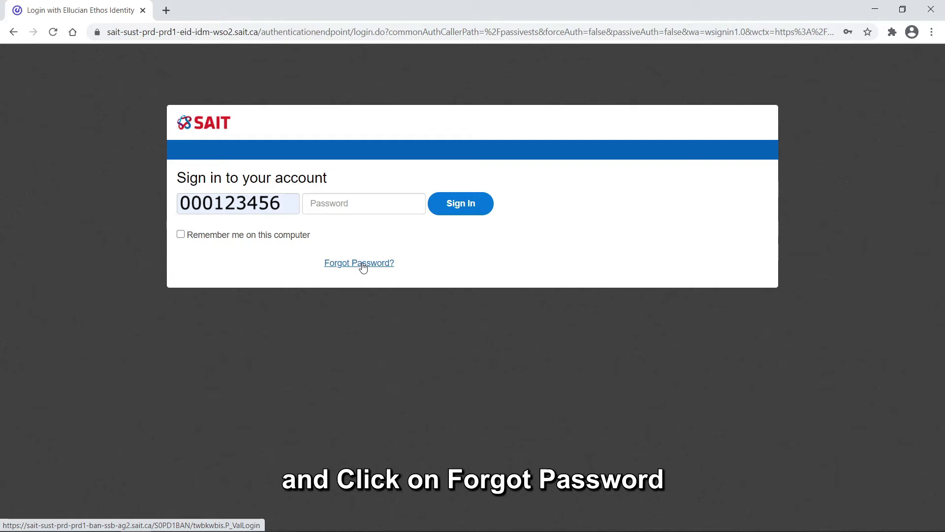
Request a PIN reset through Forgot Password and Forgot PIN, submitting the security answer
{"action": "left_click", "coordinate": [363, 267]}
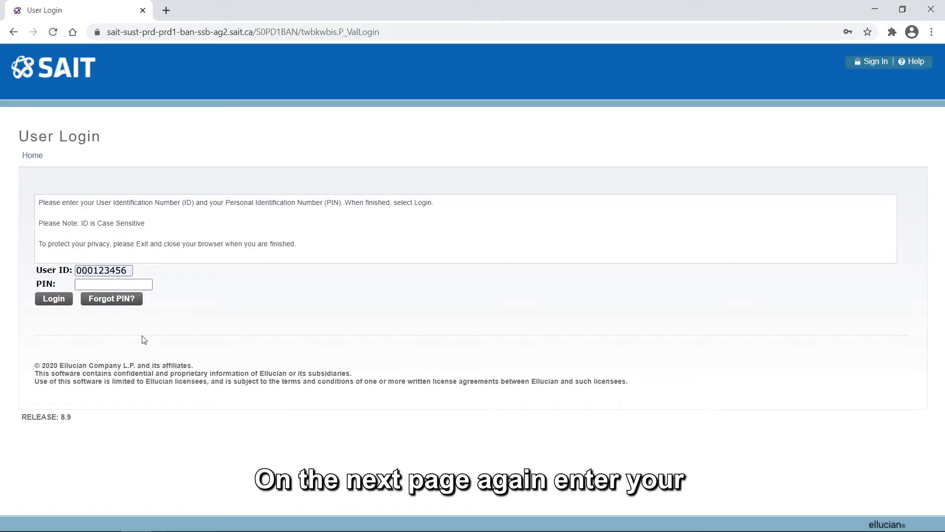
{"action": "left_click", "coordinate": [119, 301]}
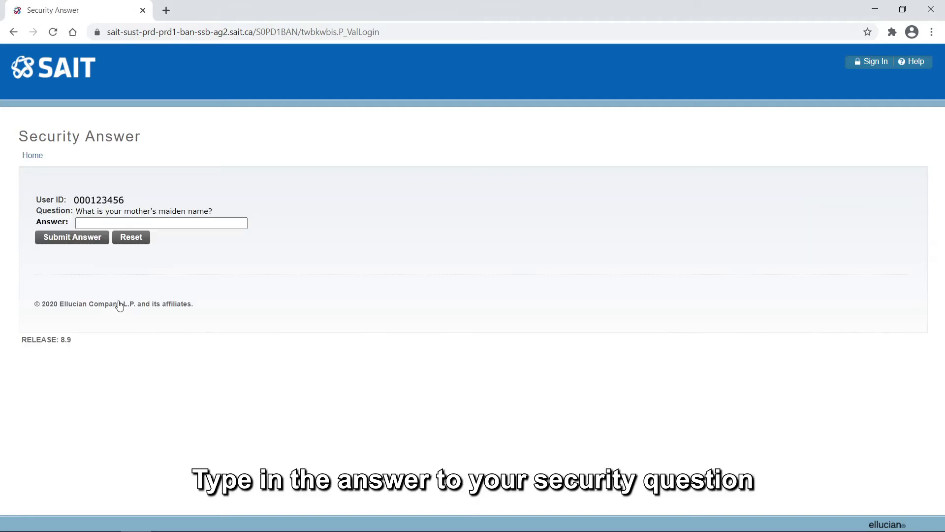
{"action": "left_click", "coordinate": [194, 227]}
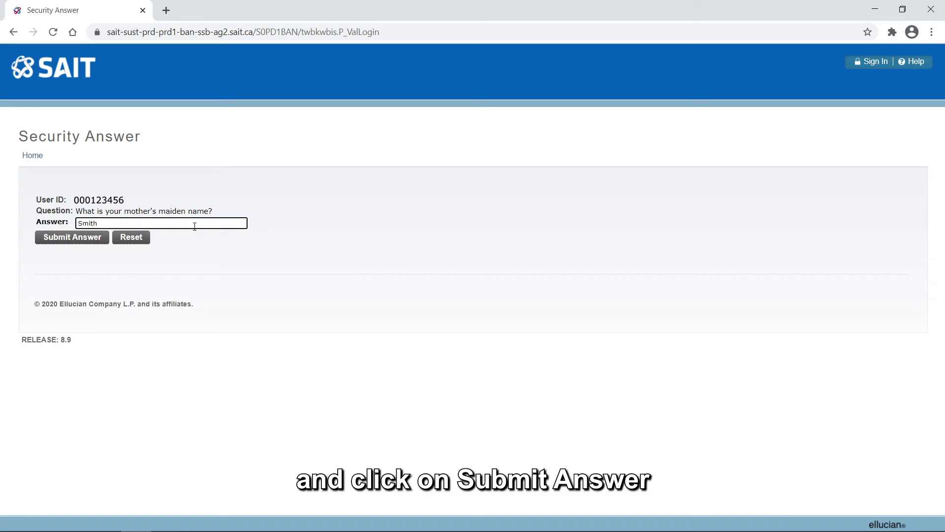
{"action": "left_click", "coordinate": [94, 237]}
Enter the new PIN in both fields of the PIN reset page
{"action": "type", "text": "•••••••"}
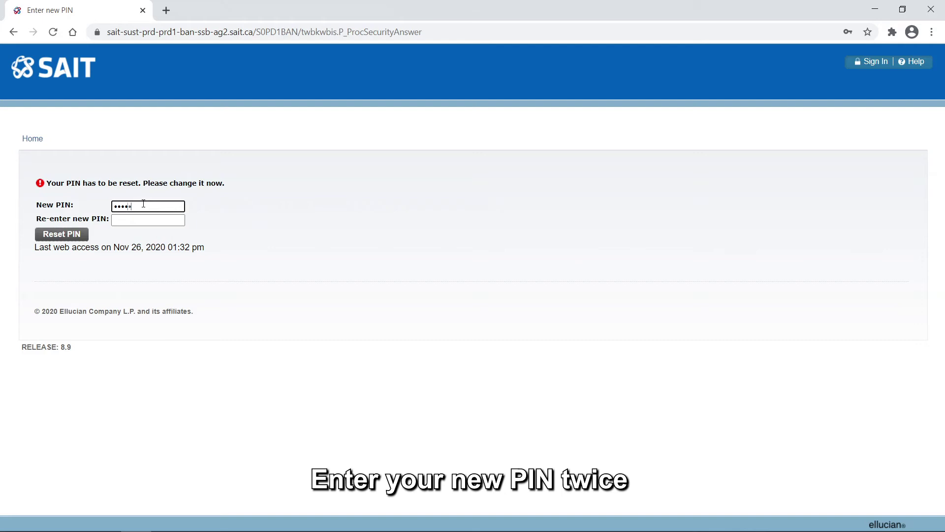
{"action": "type", "text": "•"}
{"action": "key", "text": "Tab"}
{"action": "type", "text": "••••••"}
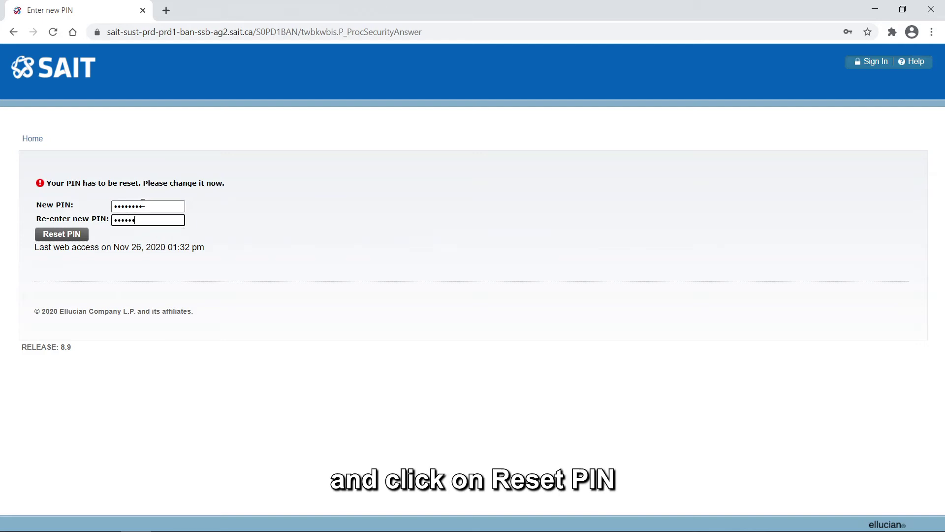